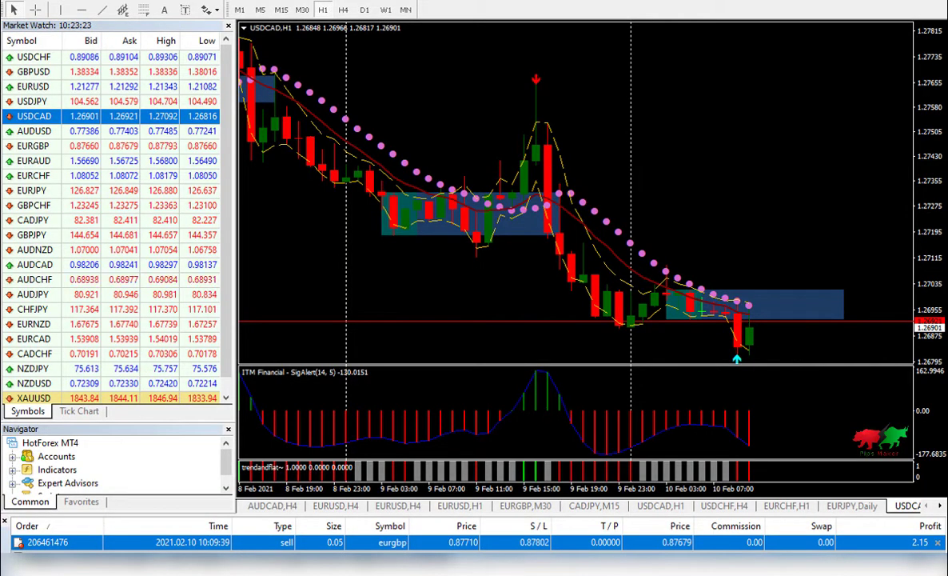
Select all nine files in the archive's Indicators folder and open MetaTrader's data folder
{"action": "key", "text": "alt+Tab"}
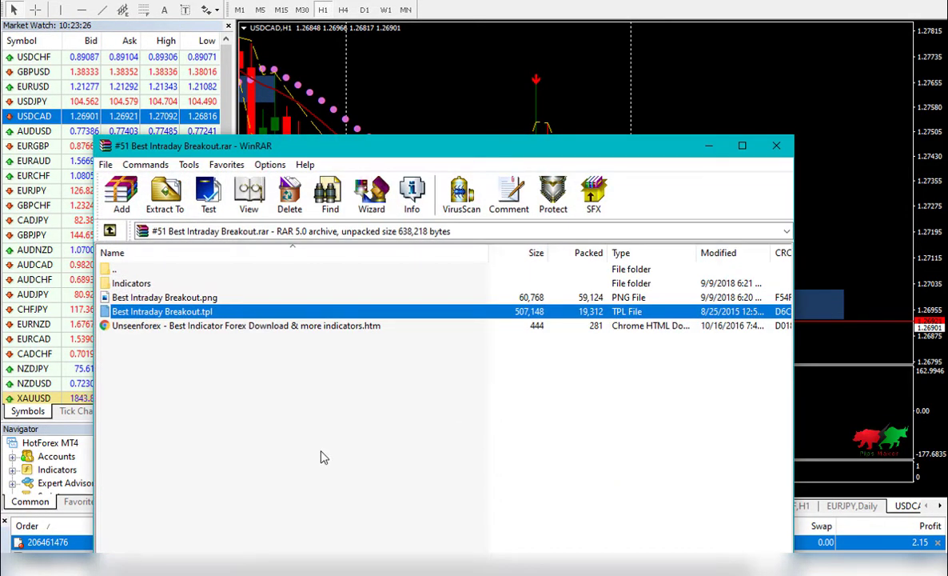
{"action": "double_click", "coordinate": [308, 283]}
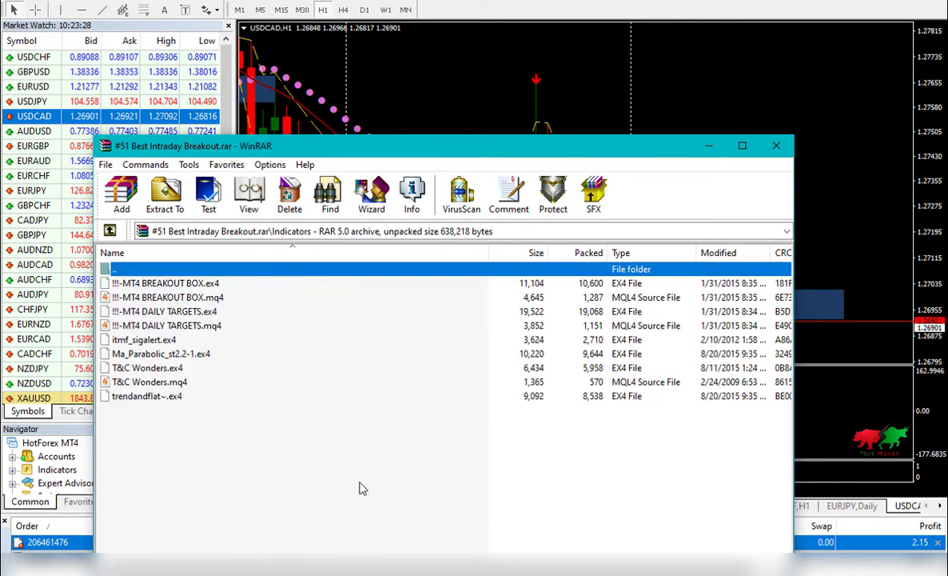
{"action": "left_click_drag", "start_coordinate": [340, 436], "coordinate": [284, 302]}
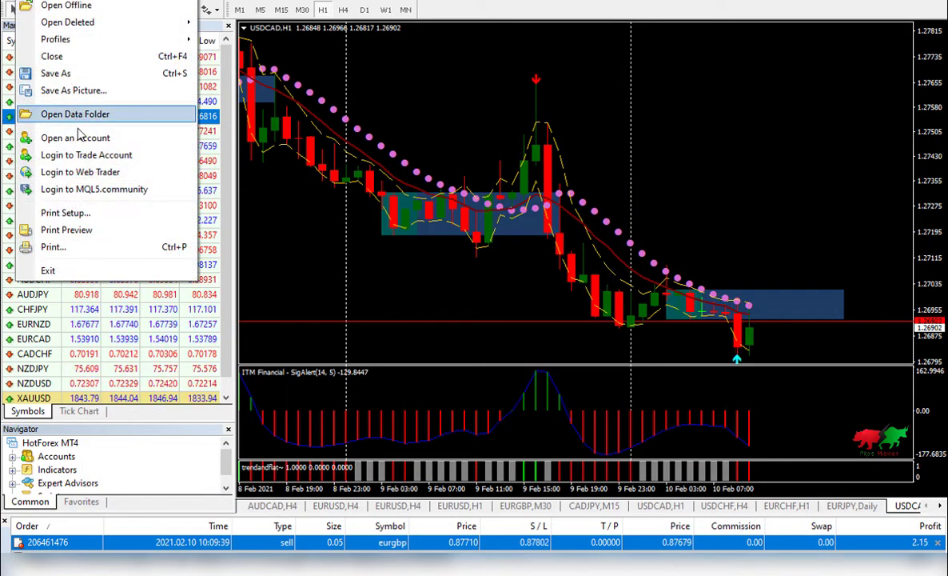
{"action": "left_click", "coordinate": [76, 116]}
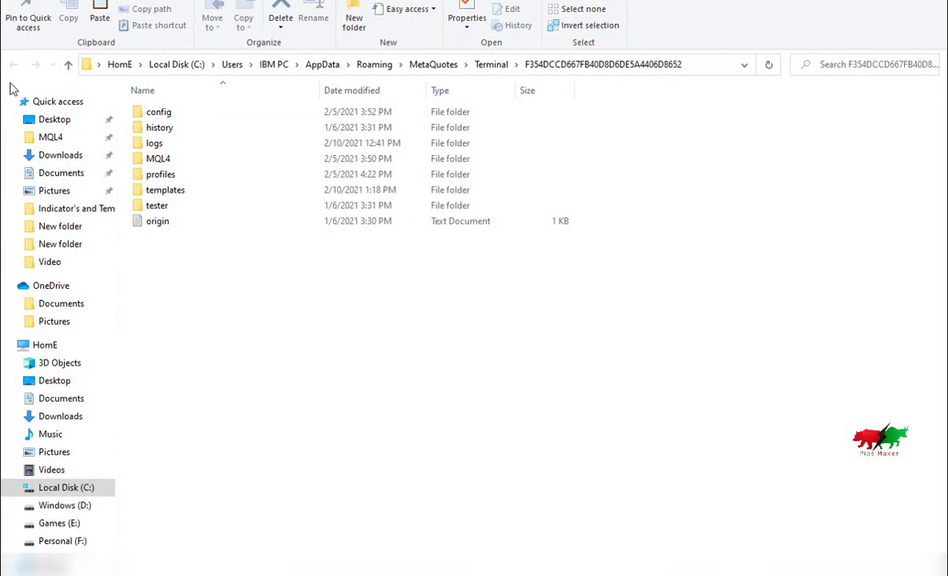
Copy the nine indicator files into MQL4\Indicators, replacing the existing copies
{"action": "left_click", "coordinate": [270, 162]}
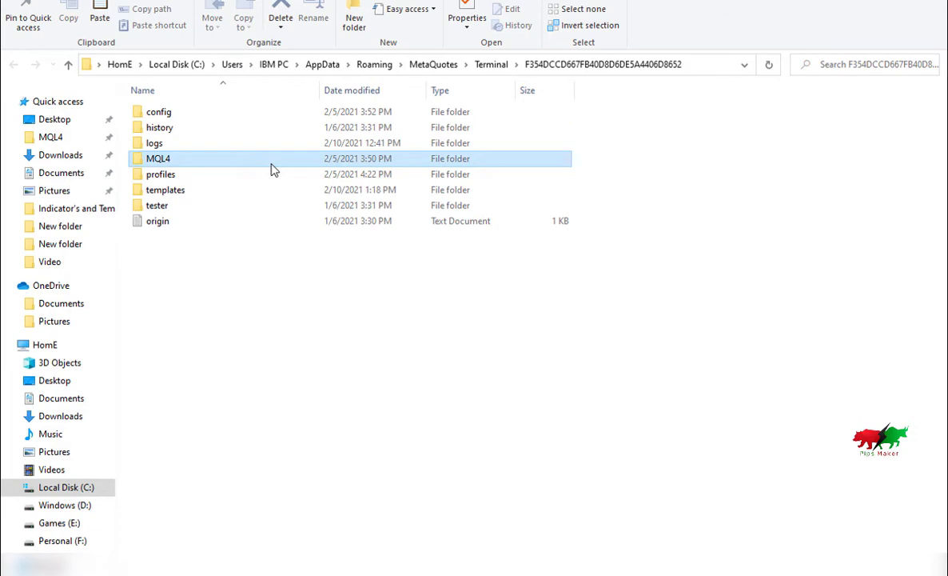
{"action": "double_click", "coordinate": [271, 164]}
{"action": "double_click", "coordinate": [364, 174]}
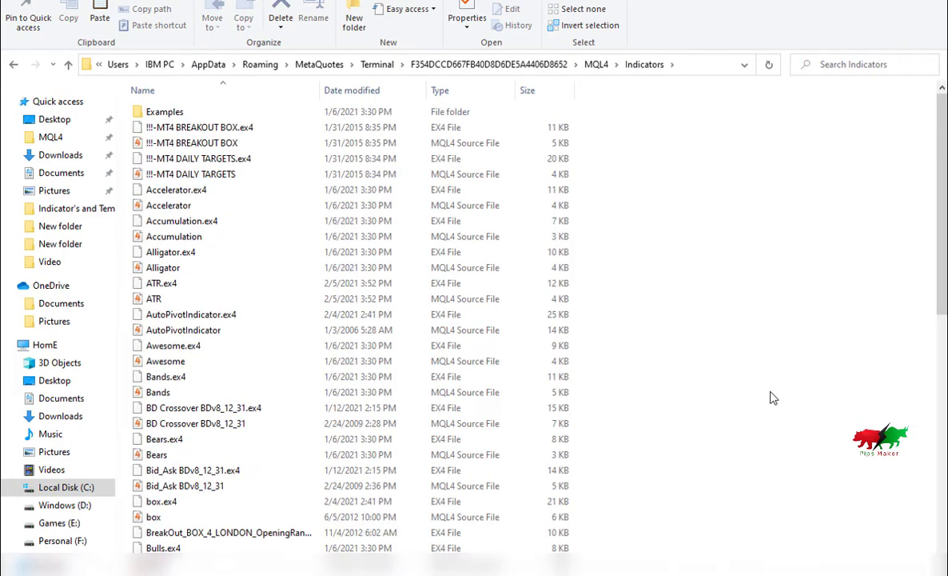
{"action": "left_click", "coordinate": [449, 201]}
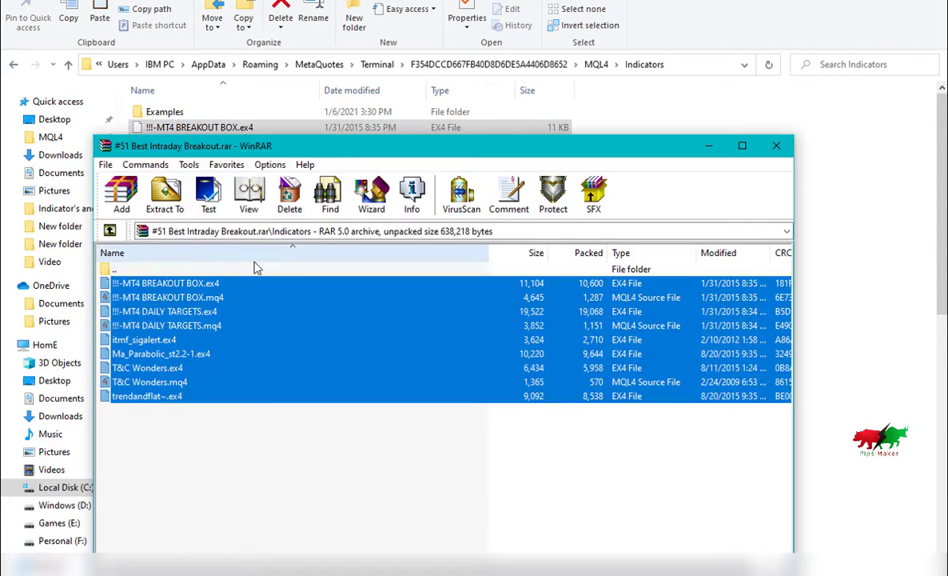
Paste Best Intraday Breakout.tpl into the templates folder, replacing the old file
{"action": "double_click", "coordinate": [256, 272]}
{"action": "left_click", "coordinate": [229, 297]}
{"action": "left_click", "coordinate": [216, 313]}
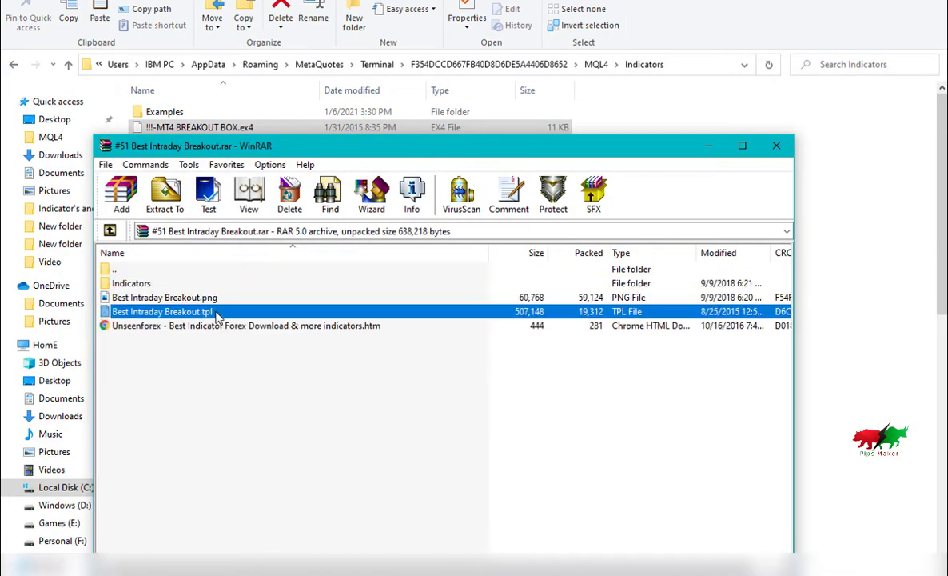
{"action": "left_click", "coordinate": [930, 348]}
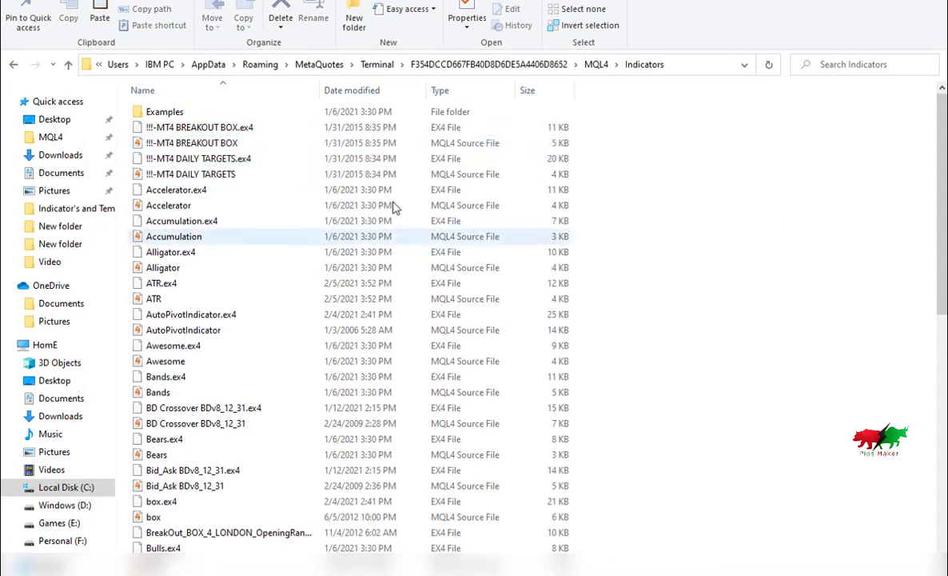
{"action": "left_click", "coordinate": [489, 64]}
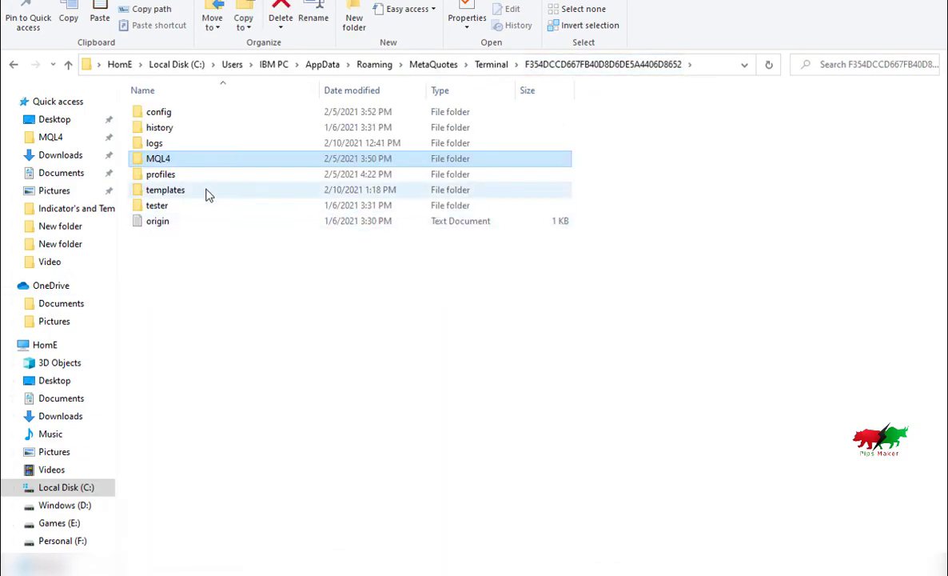
{"action": "double_click", "coordinate": [165, 190]}
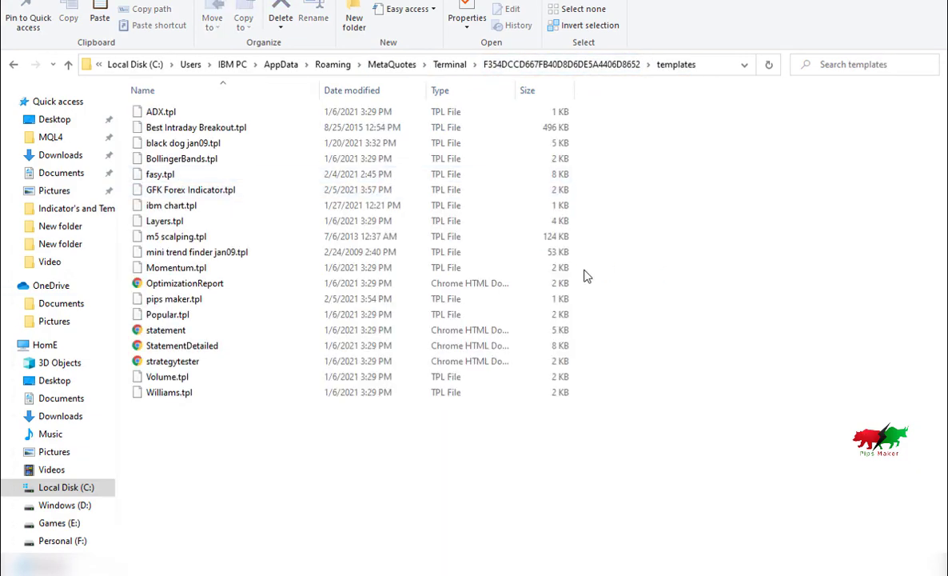
{"action": "key", "text": "ctrl+v"}
{"action": "left_click", "coordinate": [444, 207]}
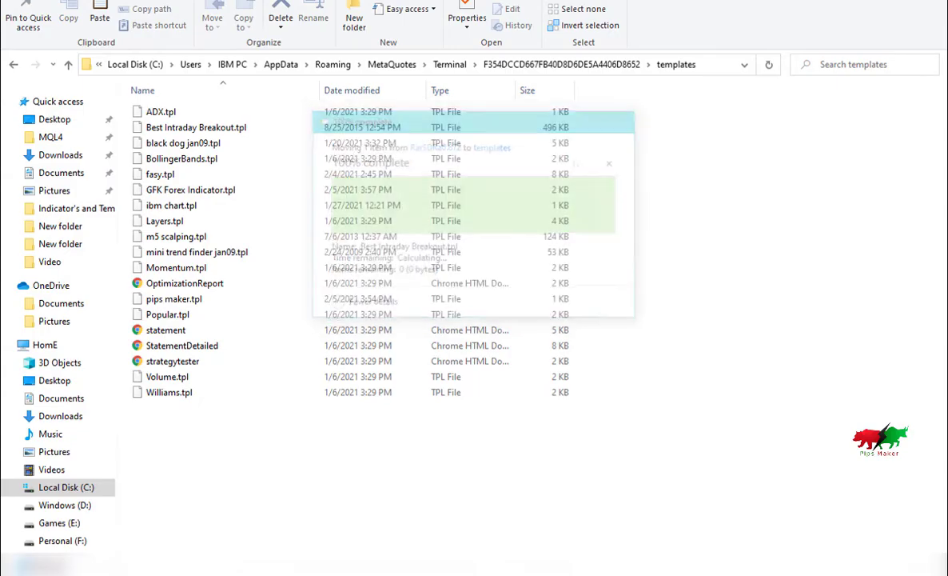
{"action": "key", "text": "alt+Tab"}
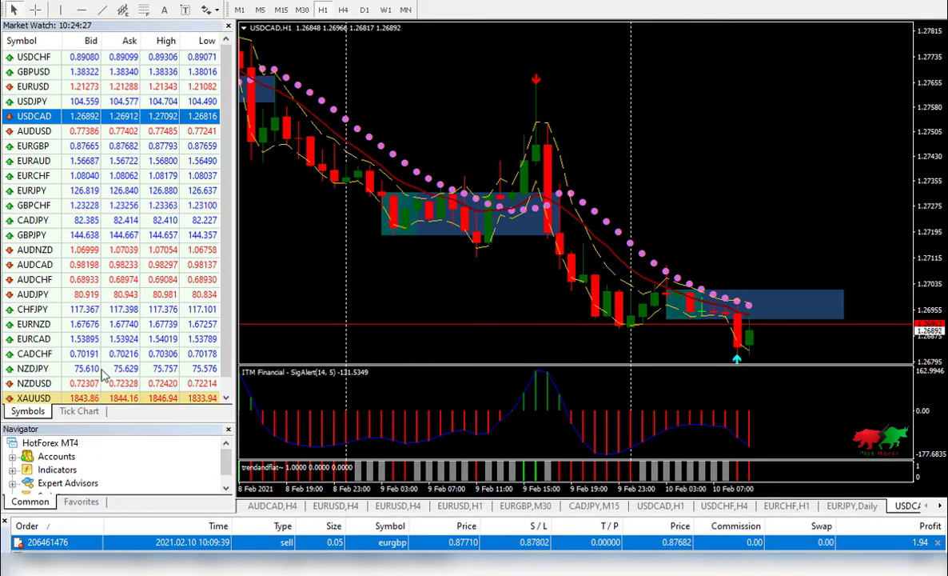
Refresh the Navigator's Indicators and Expert Advisors lists and open a new USDCAD chart window
{"action": "right_click", "coordinate": [70, 471]}
{"action": "left_click", "coordinate": [120, 531]}
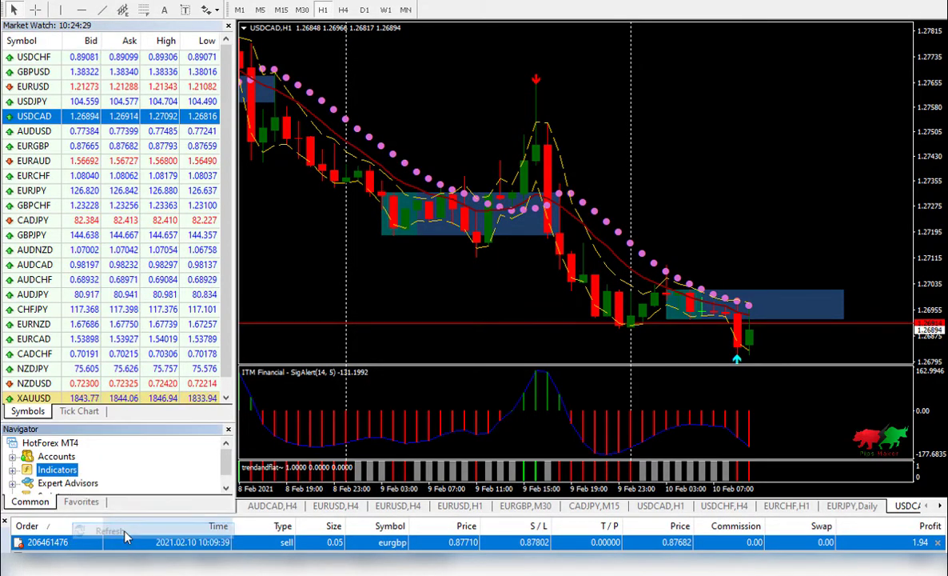
{"action": "right_click", "coordinate": [72, 485]}
{"action": "left_click", "coordinate": [92, 524]}
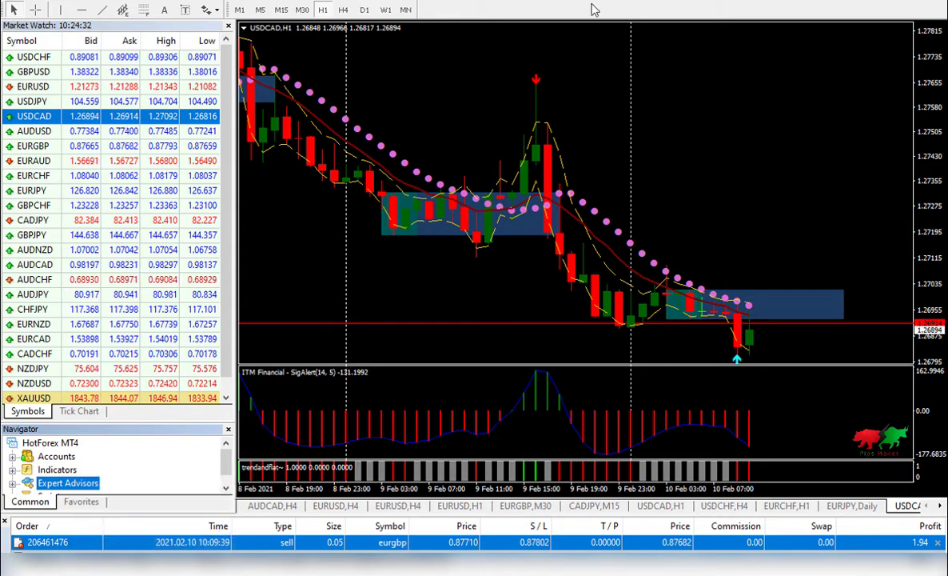
{"action": "right_click", "coordinate": [141, 121]}
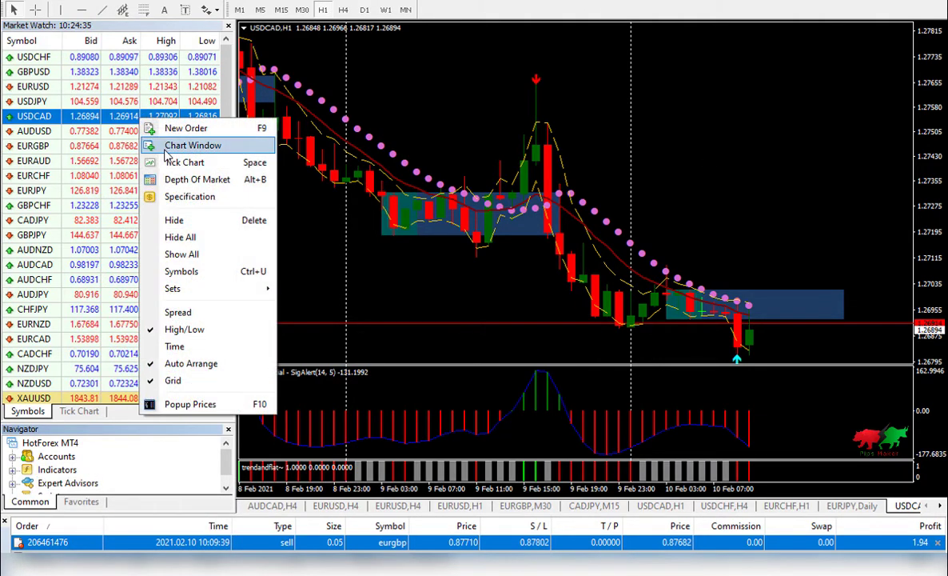
{"action": "left_click", "coordinate": [169, 147]}
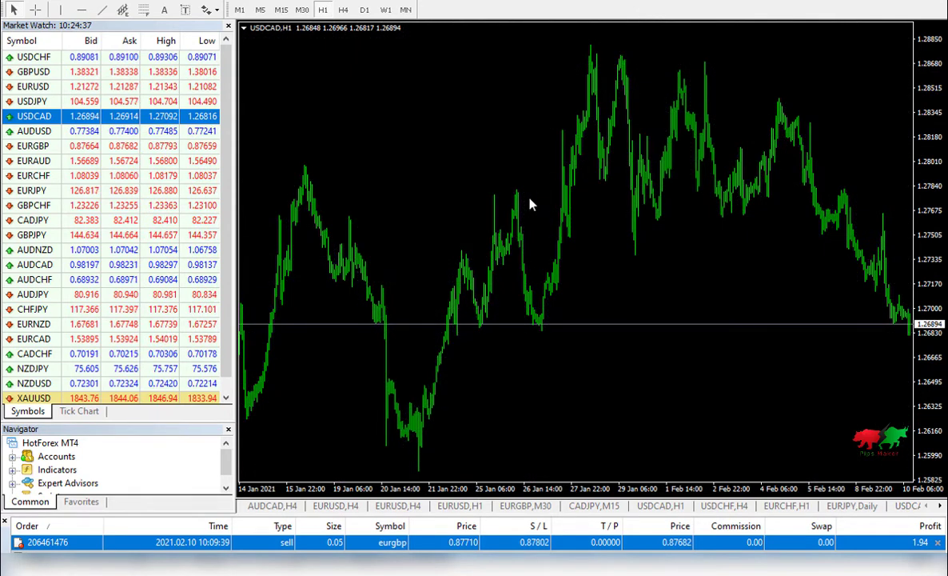
Apply Best Intraday Breakout to the USDCAD chart, jump to the latest bars and zoom in twice
{"action": "left_click", "coordinate": [604, 1]}
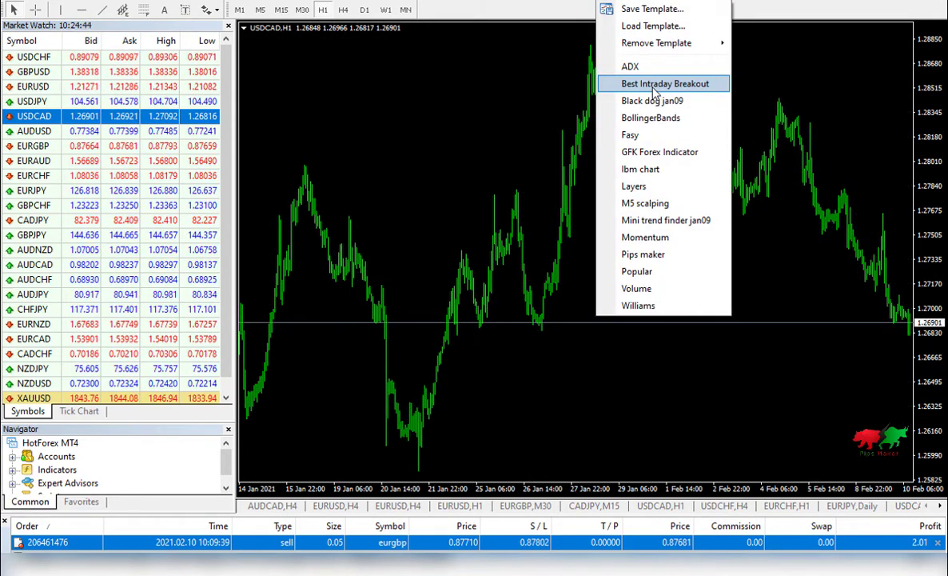
{"action": "left_click", "coordinate": [652, 89]}
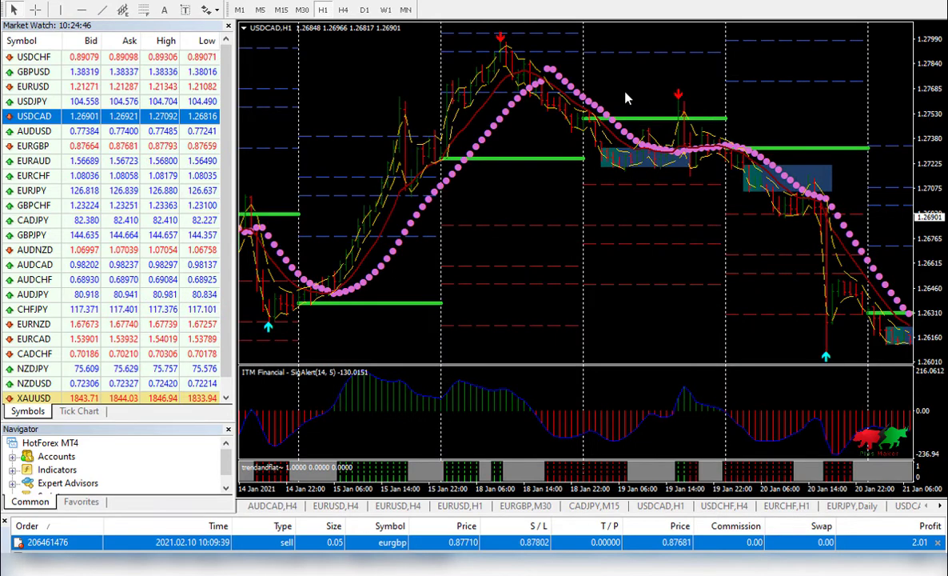
{"action": "left_click", "coordinate": [464, 4]}
{"action": "left_click", "coordinate": [483, 4]}
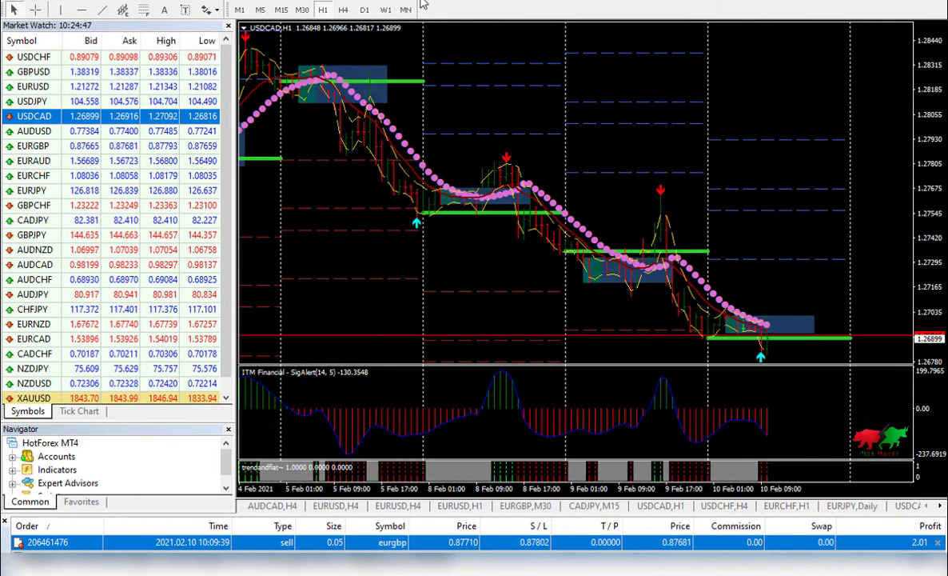
{"action": "left_click", "coordinate": [483, 4]}
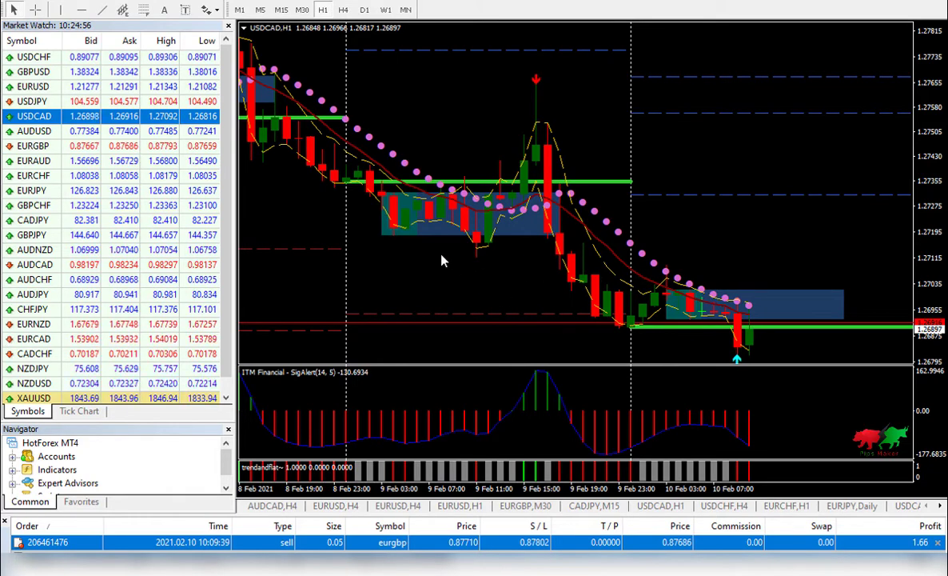
Switch USDCAD to M15 and measure bars and price distance with the crosshair
{"action": "left_click", "coordinate": [282, 11]}
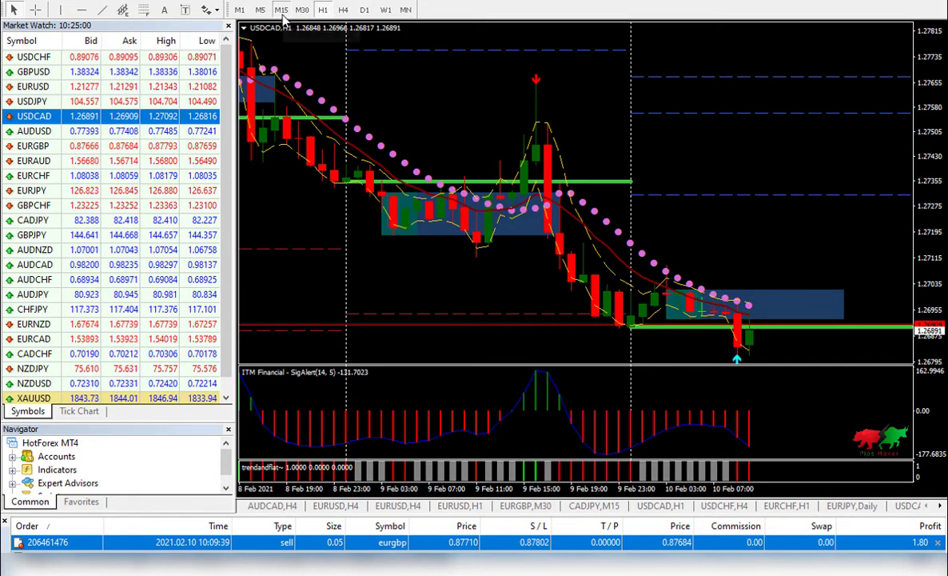
{"action": "left_click", "coordinate": [36, 10]}
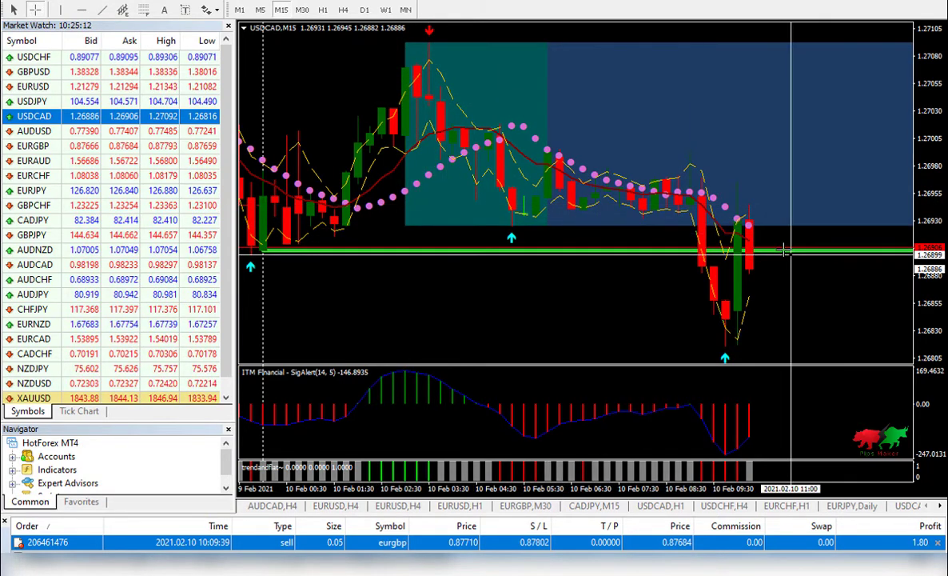
{"action": "left_click_drag", "start_coordinate": [436, 91], "coordinate": [688, 272]}
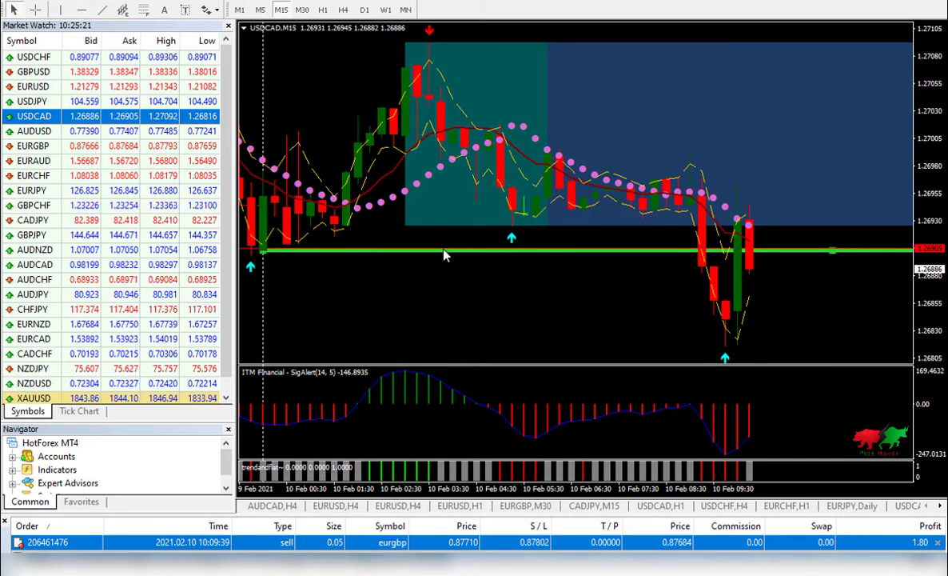
{"action": "double_click", "coordinate": [351, 195]}
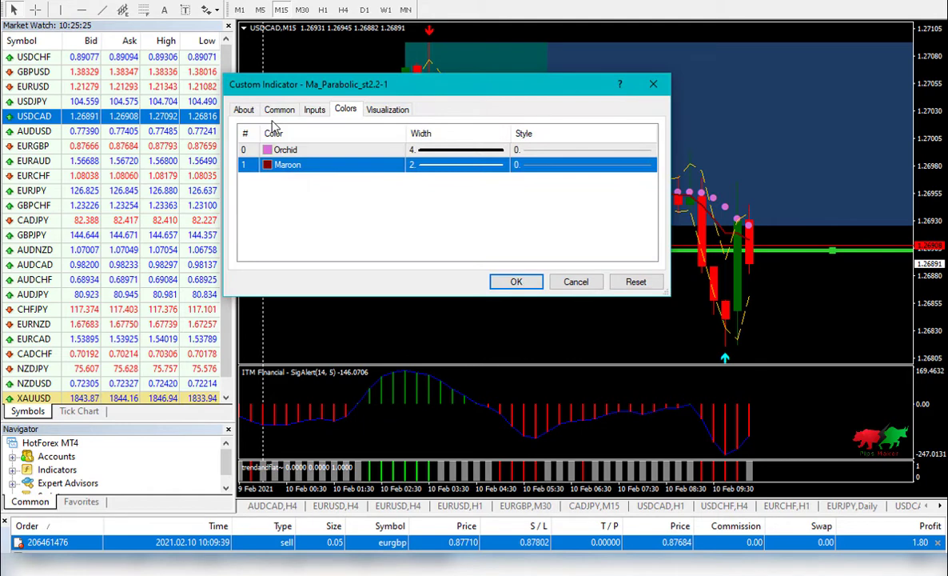
{"action": "left_click", "coordinate": [278, 111]}
{"action": "left_click", "coordinate": [317, 111]}
{"action": "left_click", "coordinate": [429, 165]}
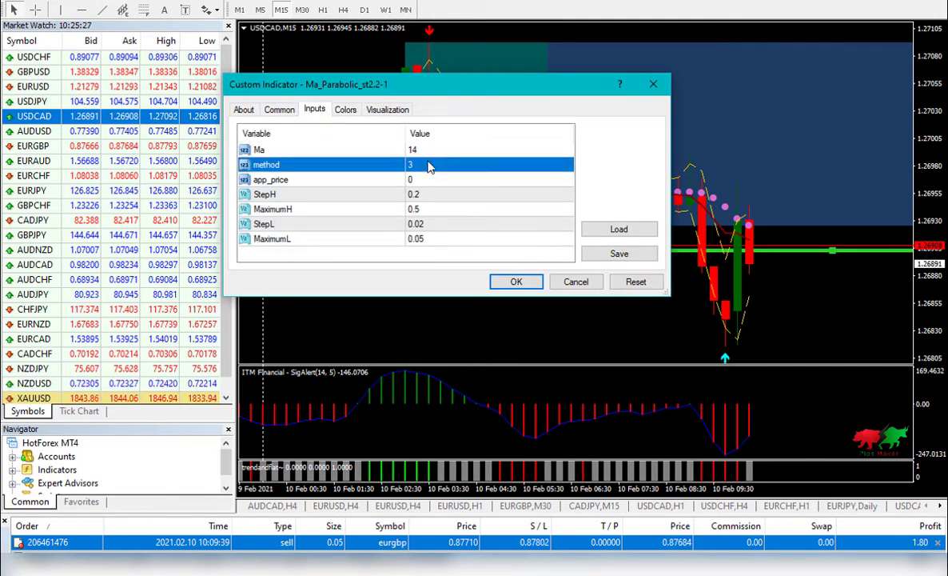
{"action": "left_click", "coordinate": [574, 280]}
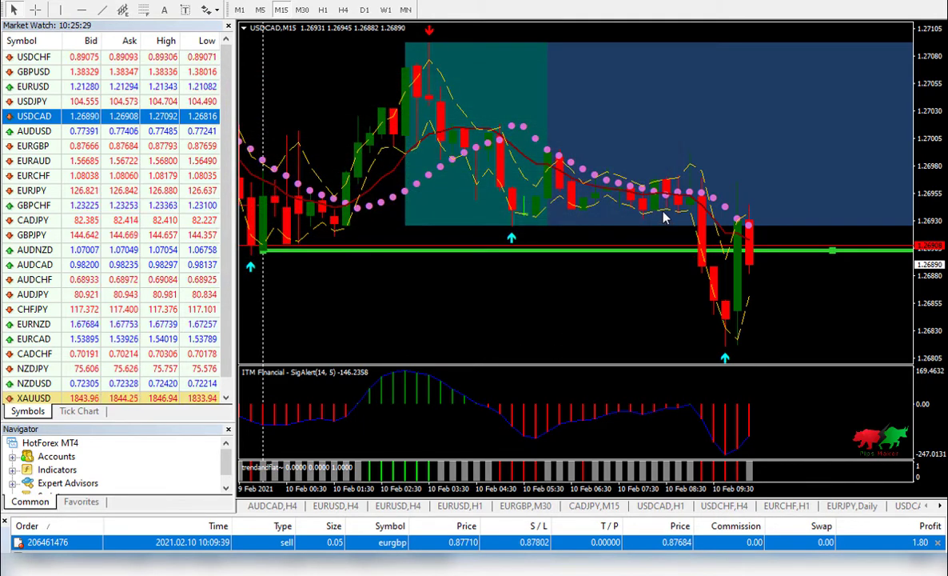
{"action": "double_click", "coordinate": [620, 195]}
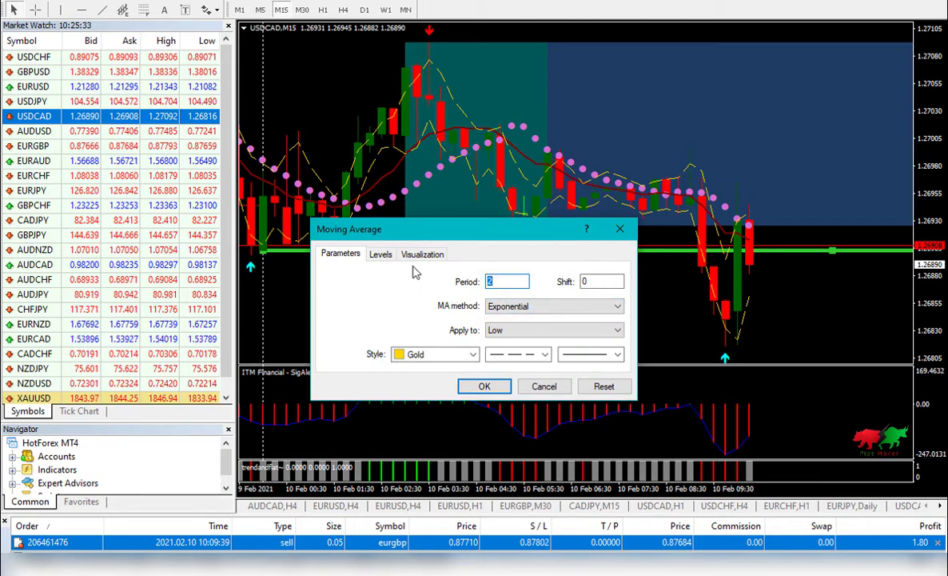
{"action": "left_click", "coordinate": [553, 386]}
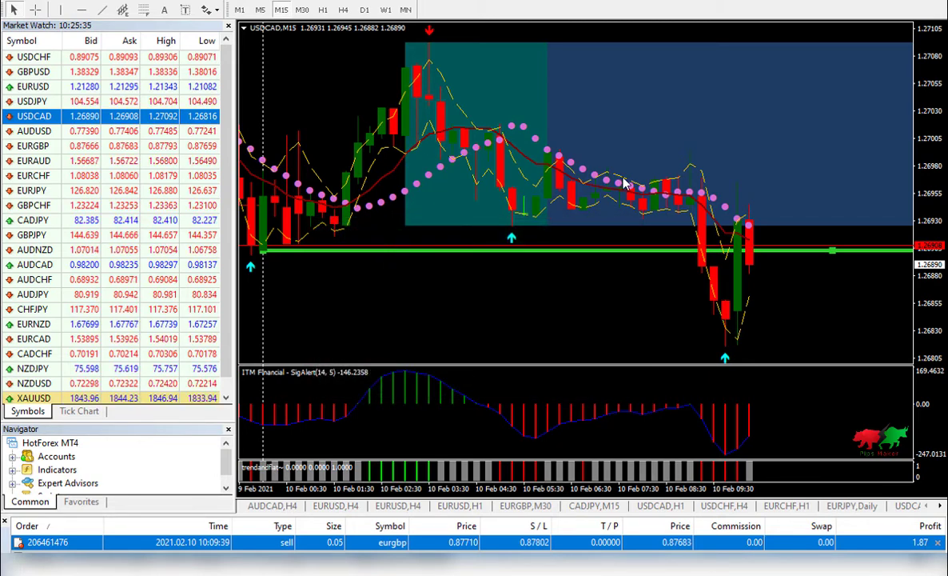
{"action": "double_click", "coordinate": [626, 184]}
{"action": "left_click", "coordinate": [551, 386]}
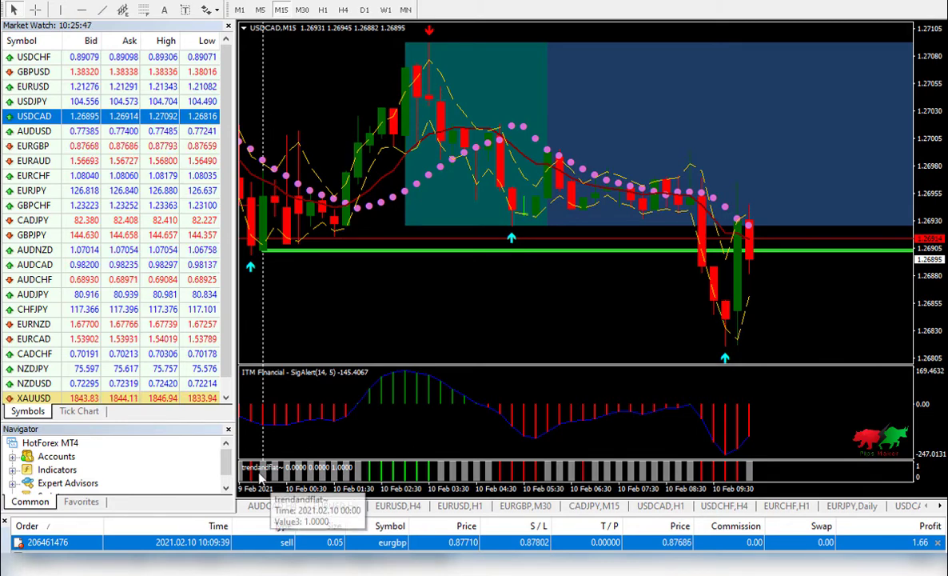
Scroll back through USDCAD M15, then switch to EURGBP M30 and measure its latest move
{"action": "scroll", "coordinate": [384, 300], "scroll_direction": "down", "scroll_amount": 5}
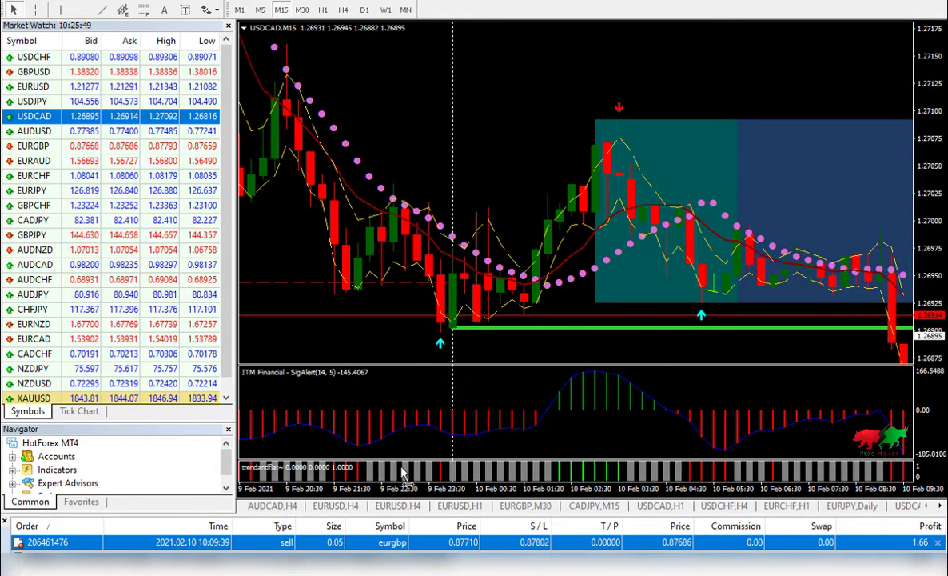
{"action": "left_click", "coordinate": [526, 505]}
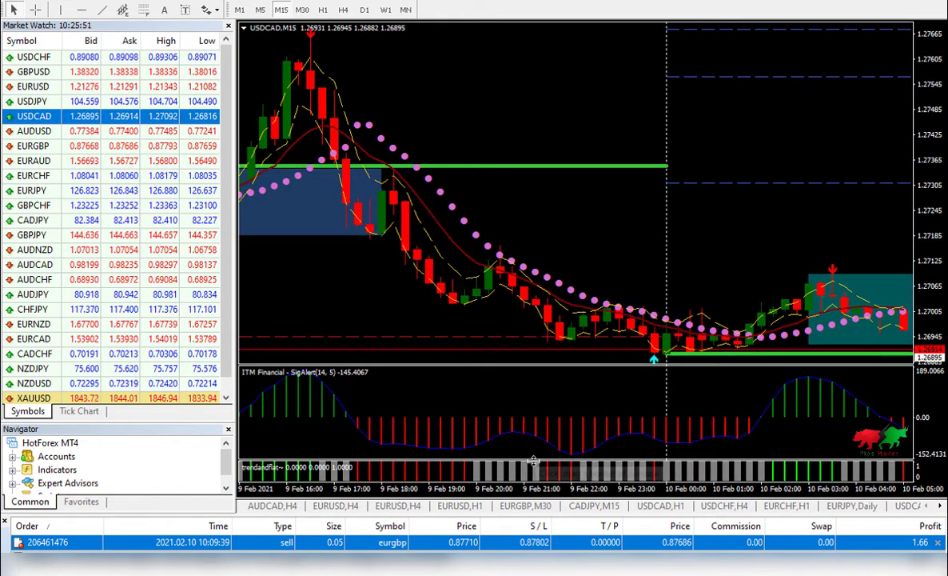
{"action": "middle_click", "coordinate": [799, 272]}
{"action": "left_click_drag", "start_coordinate": [800, 272], "coordinate": [770, 305]}
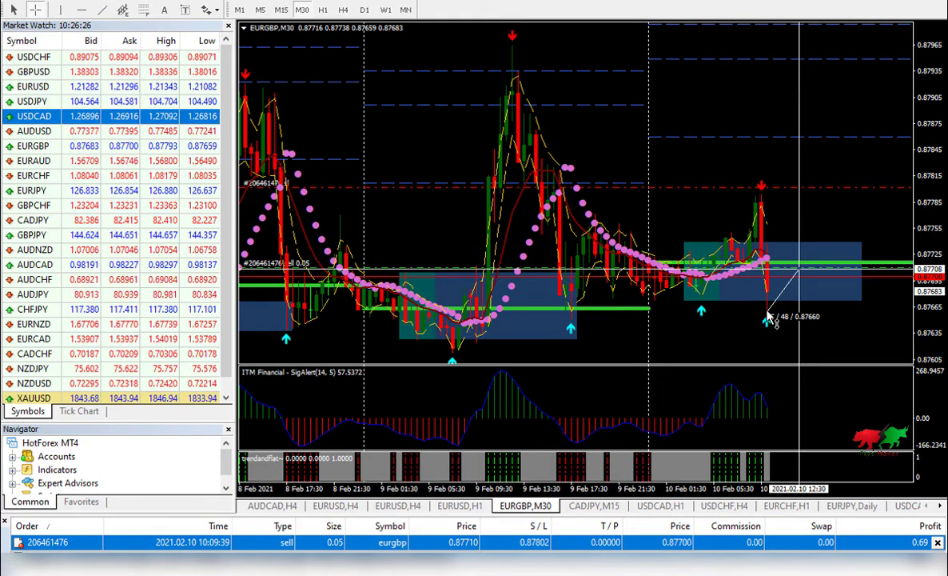
Compare EURGBP on H1 and M15, return to M30, and measure to the latest low
{"action": "left_click", "coordinate": [322, 10]}
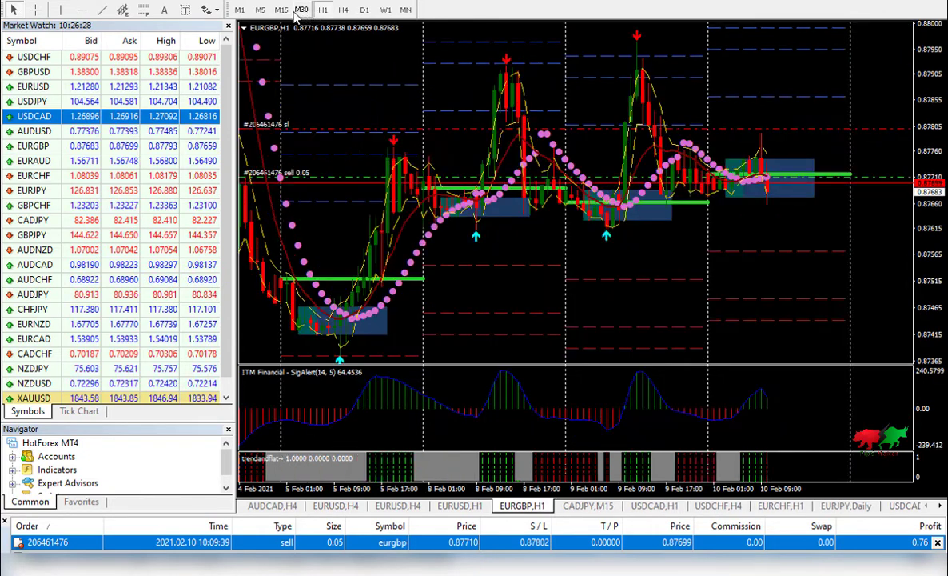
{"action": "left_click", "coordinate": [282, 10]}
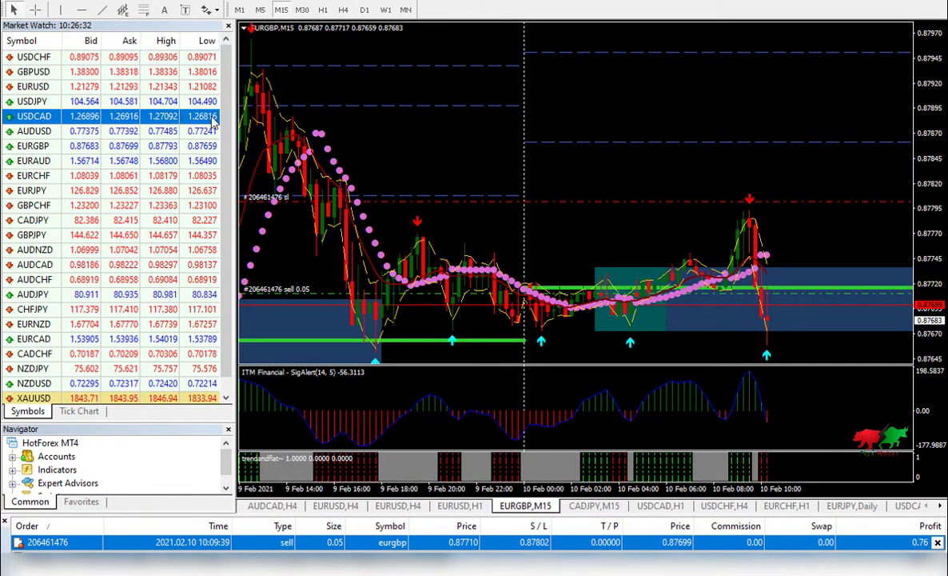
{"action": "left_click", "coordinate": [300, 10]}
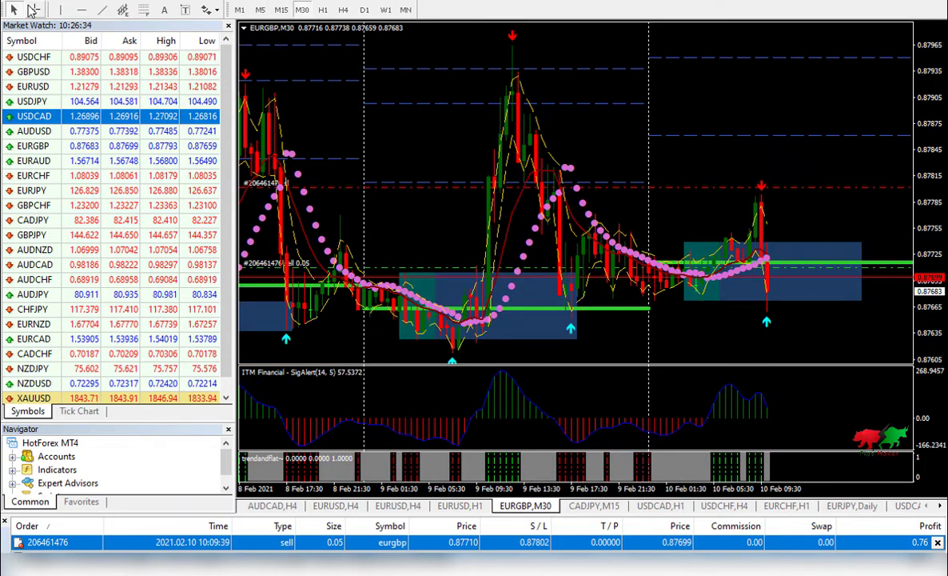
{"action": "left_click", "coordinate": [34, 9]}
{"action": "left_click_drag", "start_coordinate": [766, 323], "coordinate": [781, 279]}
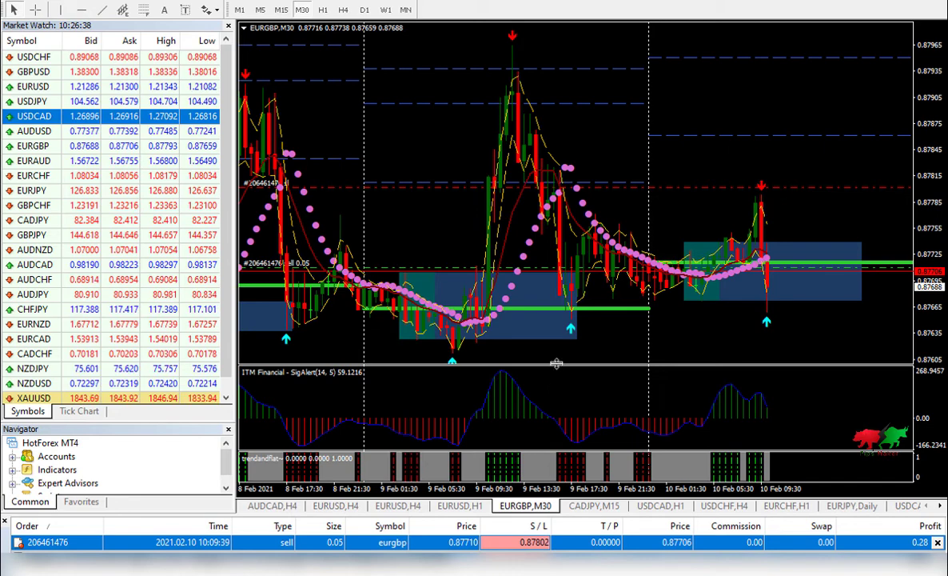
Set a 40-point trailing stop on the open EURGBP sell order
{"action": "right_click", "coordinate": [429, 542]}
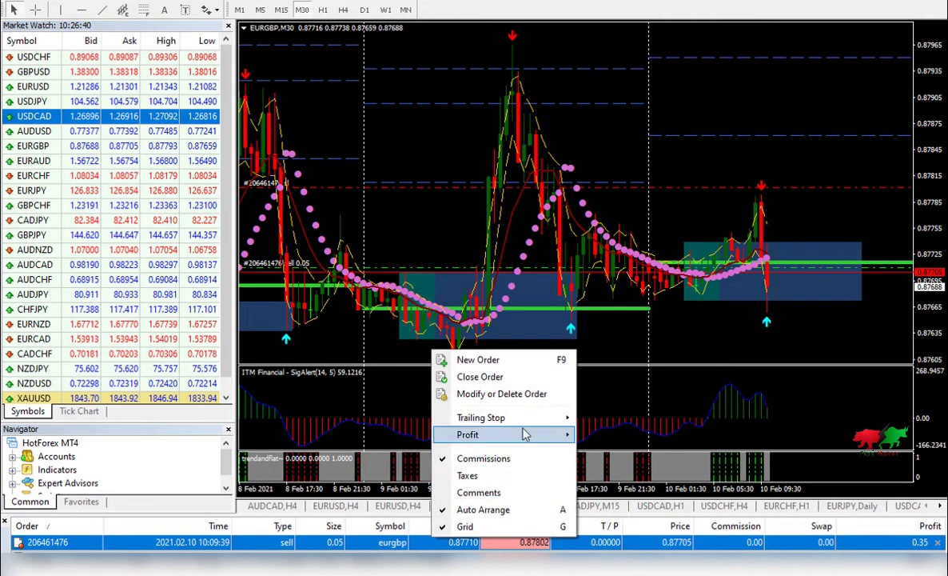
{"action": "mouse_move", "coordinate": [512, 417]}
{"action": "left_click", "coordinate": [613, 497]}
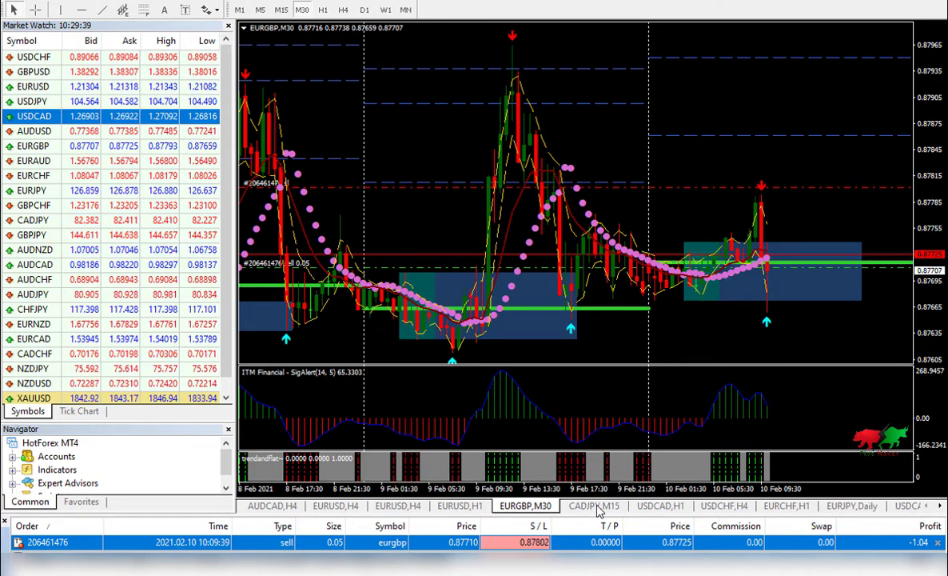
Open a new AUDUSD chart and apply the Best Intraday Breakout template
{"action": "right_click", "coordinate": [67, 133]}
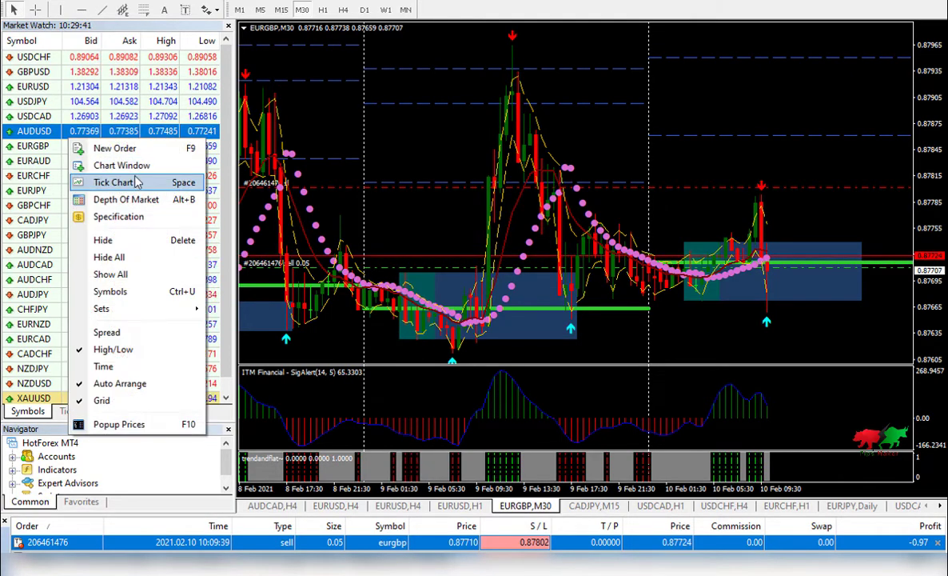
{"action": "left_click", "coordinate": [122, 166]}
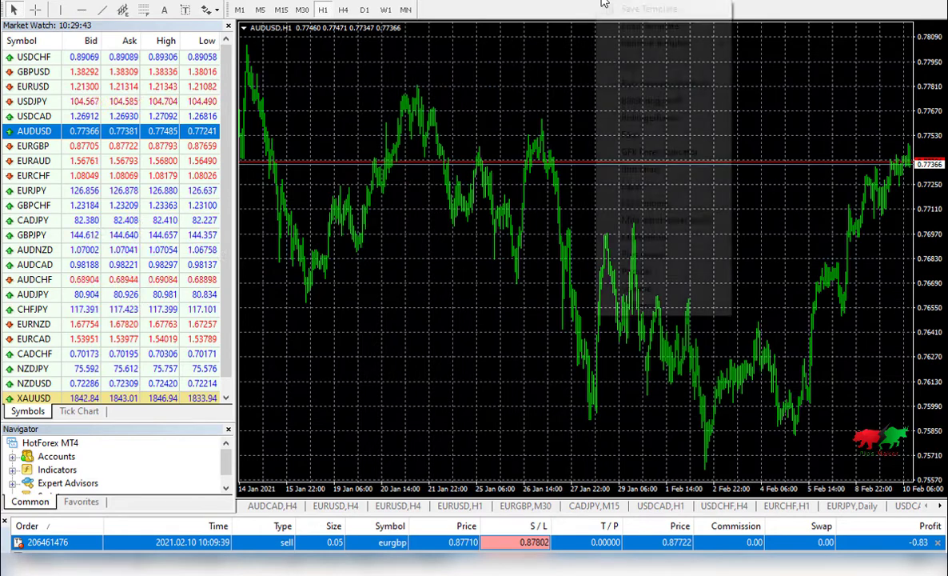
{"action": "left_click", "coordinate": [608, 2]}
{"action": "left_click", "coordinate": [638, 90]}
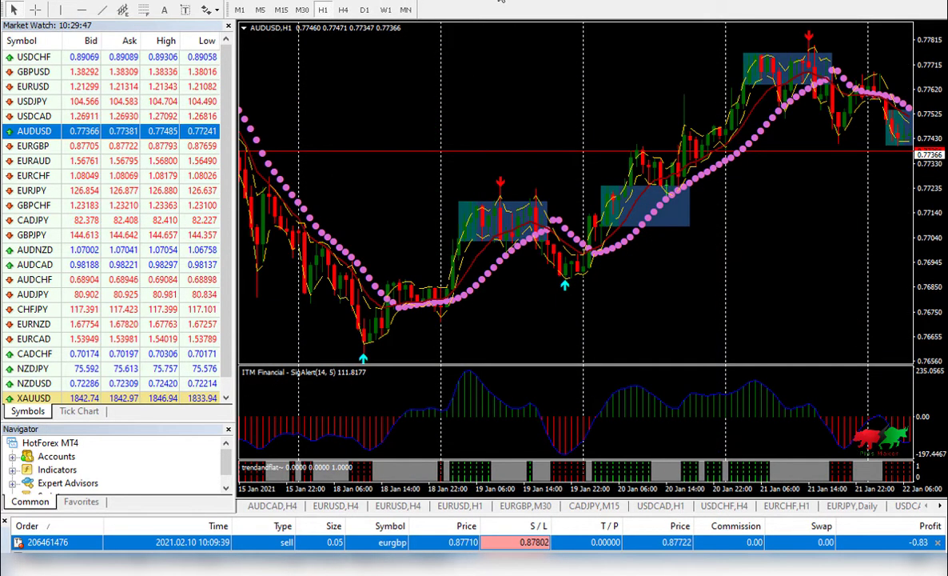
{"action": "scroll", "coordinate": [254, 64], "scroll_direction": "down", "scroll_amount": 6}
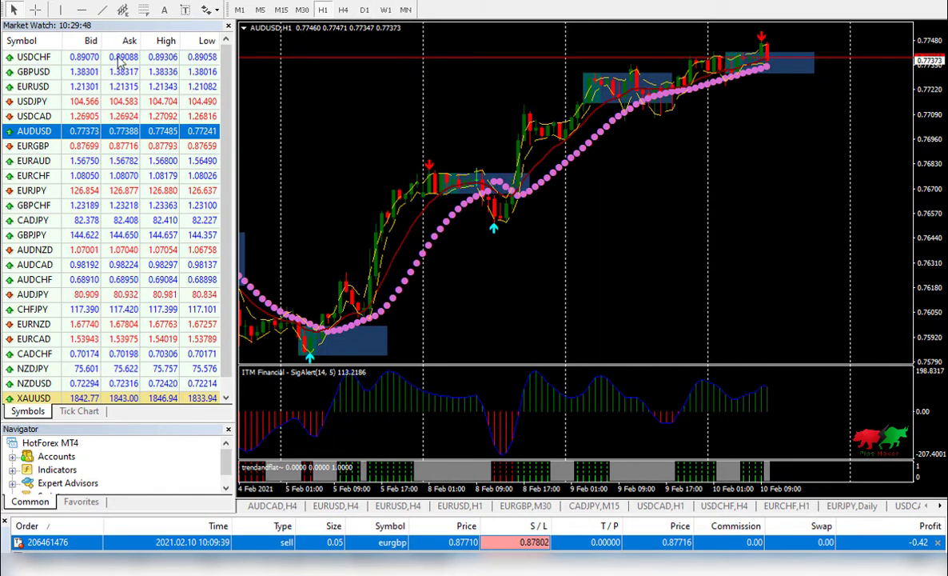
Zoom into AUDUSD, switch it to M30 and measure the drop from the recent high
{"action": "left_click", "coordinate": [35, 10]}
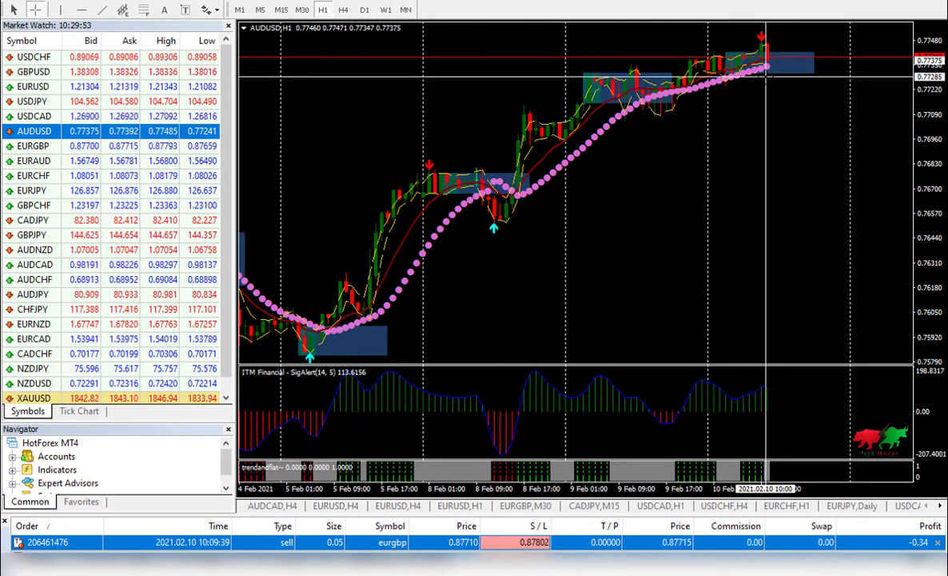
{"action": "key", "text": "plus"}
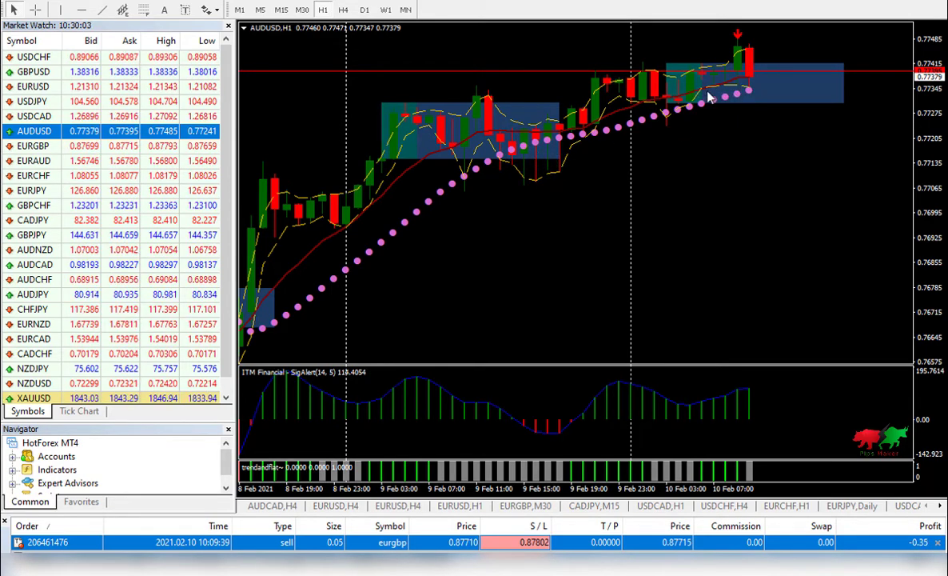
{"action": "left_click", "coordinate": [302, 10]}
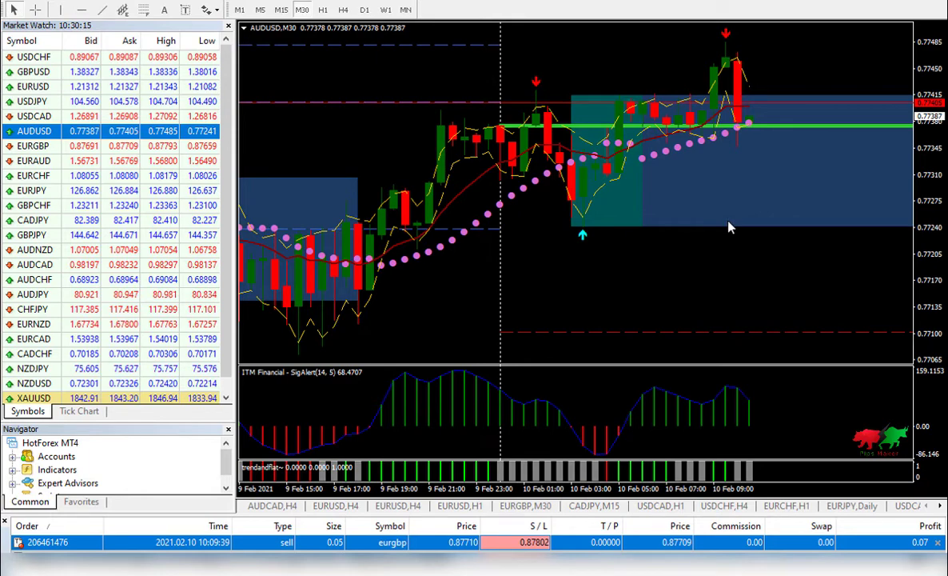
{"action": "key", "text": "ctrl+f"}
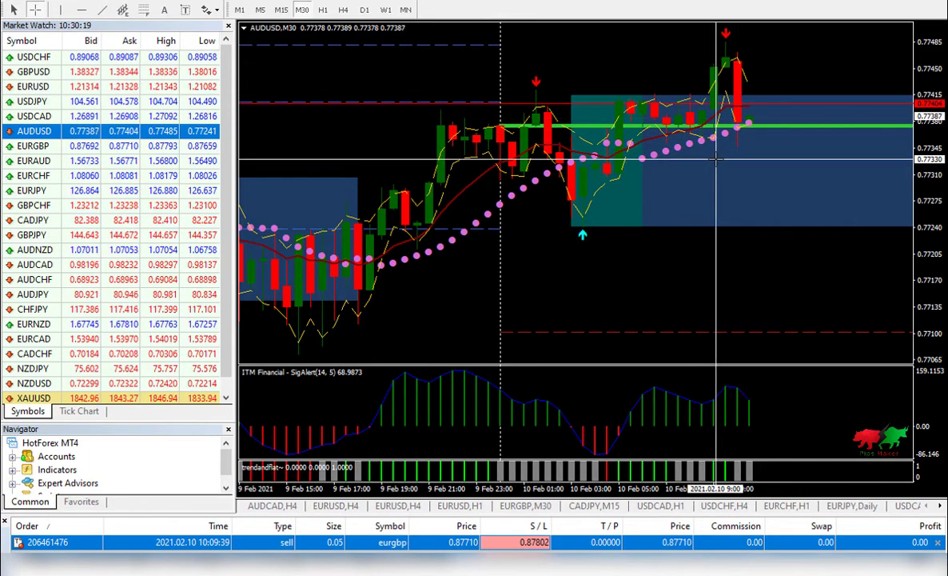
{"action": "left_click_drag", "start_coordinate": [718, 177], "coordinate": [725, 35]}
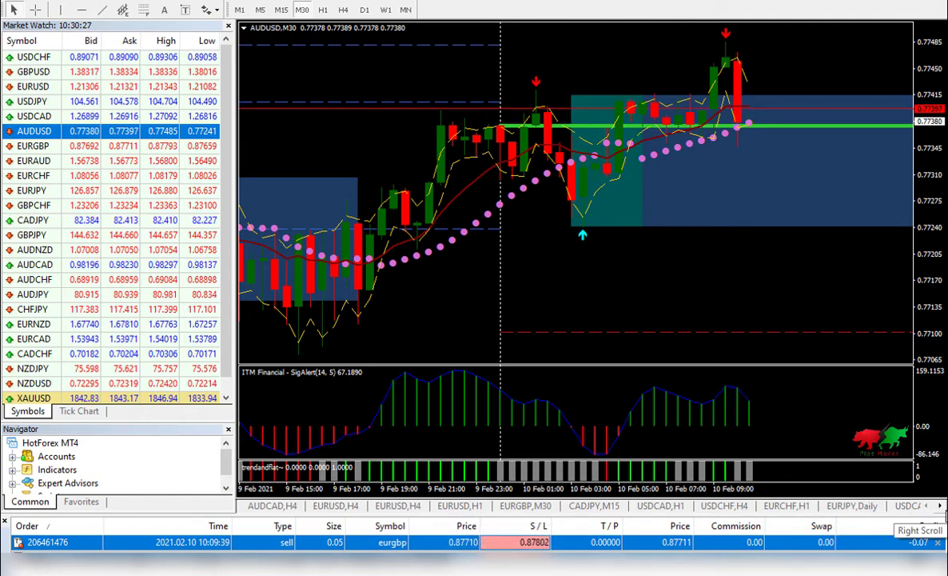
{"action": "left_click", "coordinate": [940, 506]}
{"action": "left_click", "coordinate": [940, 506]}
{"action": "left_click", "coordinate": [939, 506]}
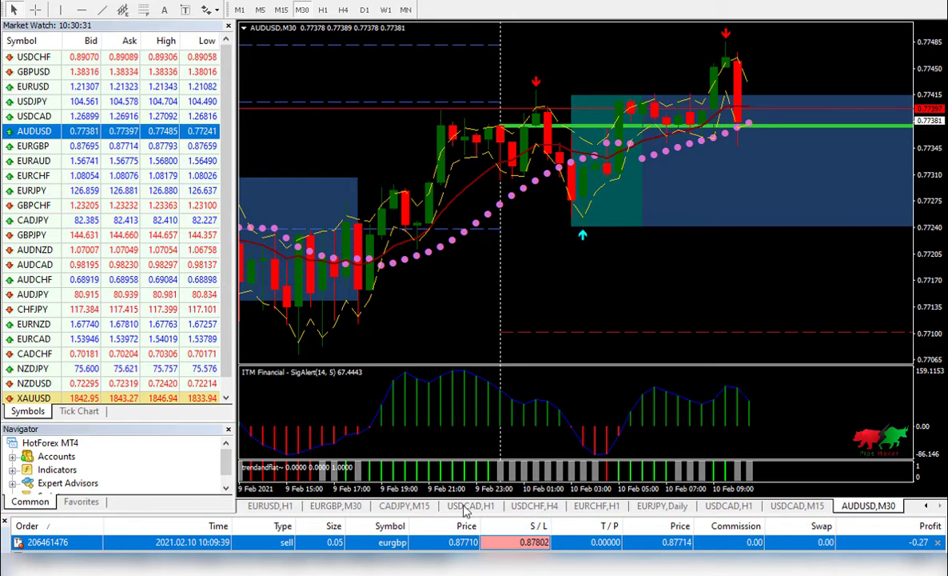
Return to the EURGBP chart, measure the pullback from the recent high and zoom in
{"action": "left_click", "coordinate": [336, 506]}
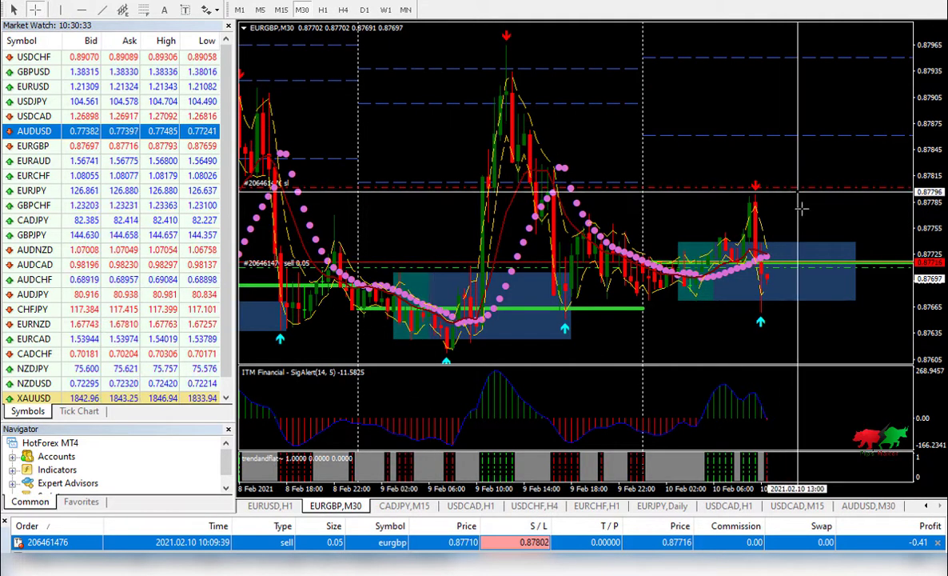
{"action": "left_click_drag", "start_coordinate": [795, 186], "coordinate": [767, 276]}
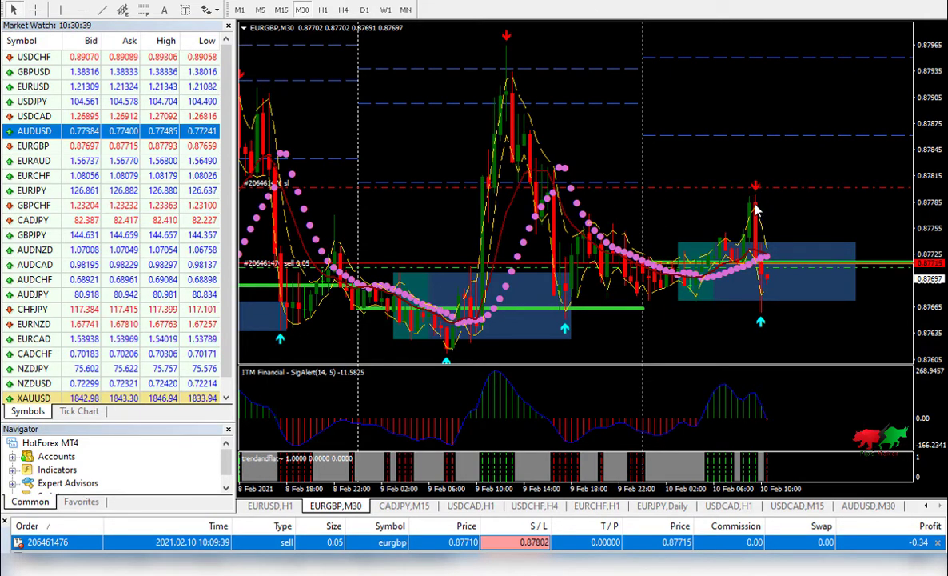
{"action": "key", "text": "plus"}
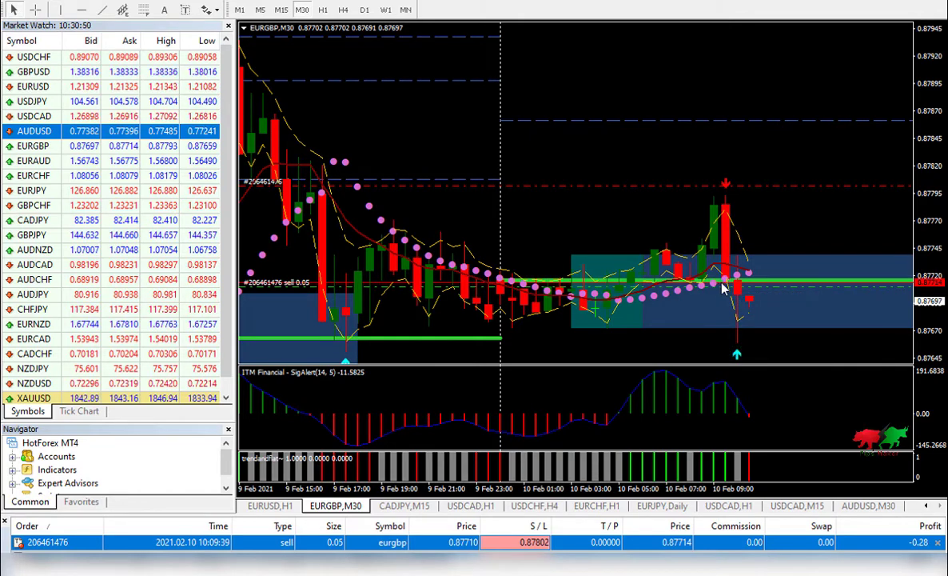
{"action": "left_click", "coordinate": [36, 11]}
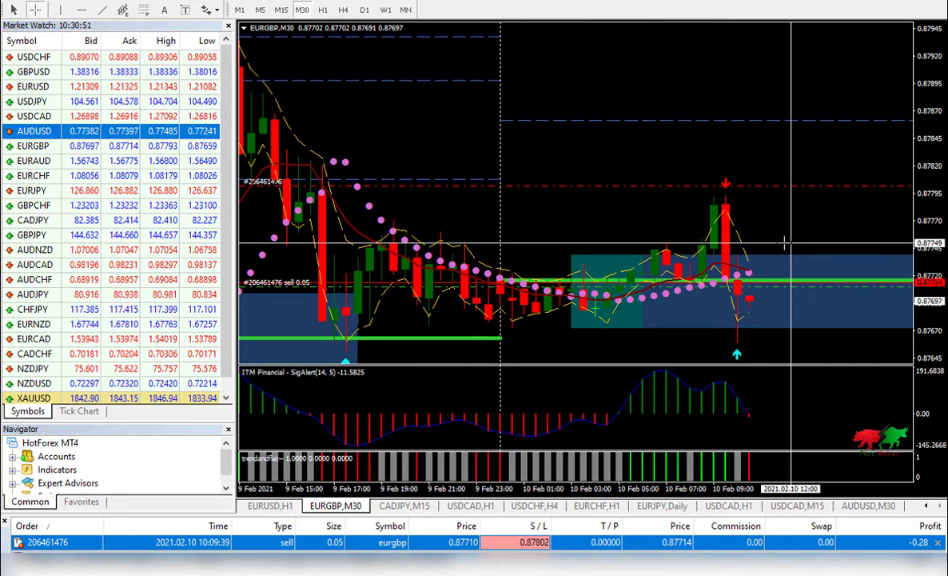
{"action": "left_click", "coordinate": [736, 352]}
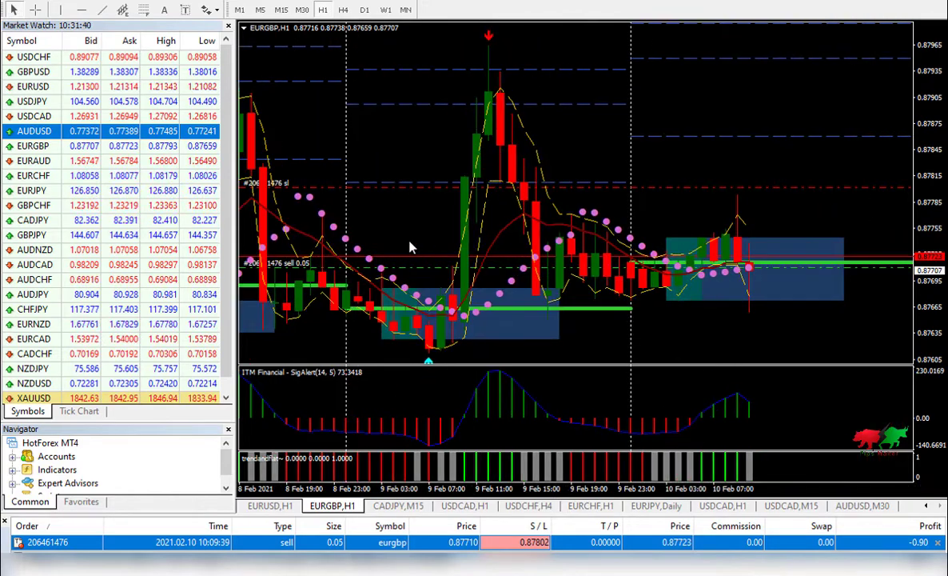
Open a new XAUUSD chart and measure the rise to the top candle with the crosshair
{"action": "right_click", "coordinate": [125, 397]}
{"action": "left_click", "coordinate": [168, 128]}
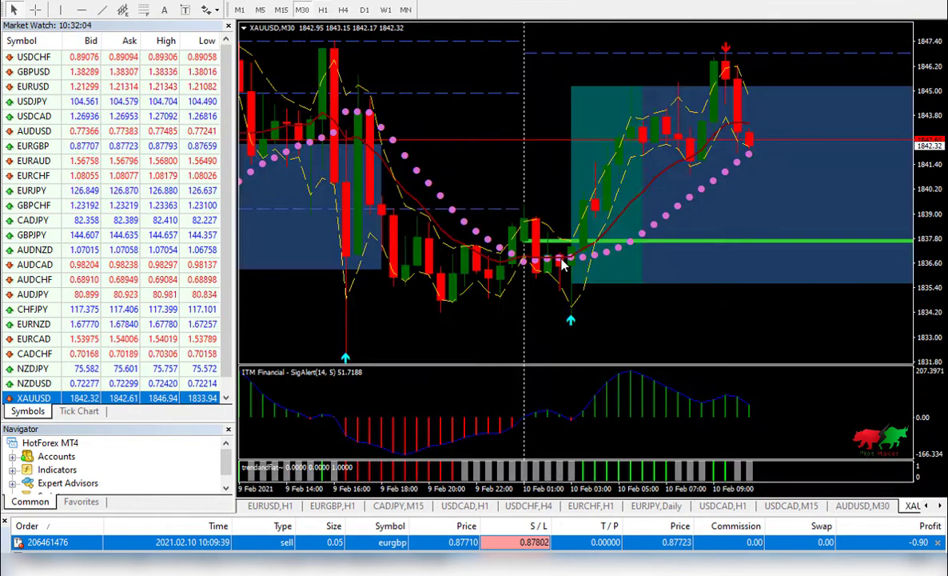
{"action": "mouse_move", "coordinate": [579, 267]}
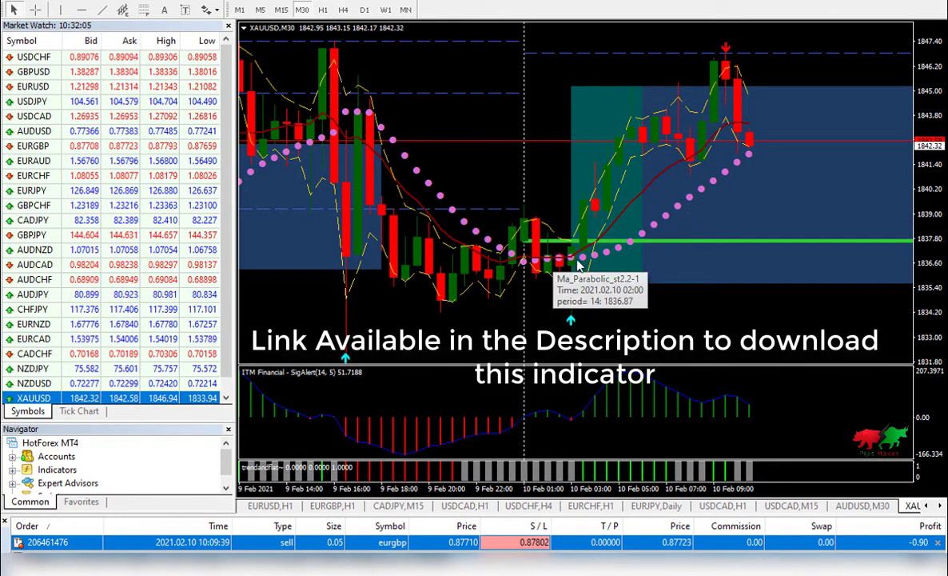
{"action": "left_click", "coordinate": [35, 10]}
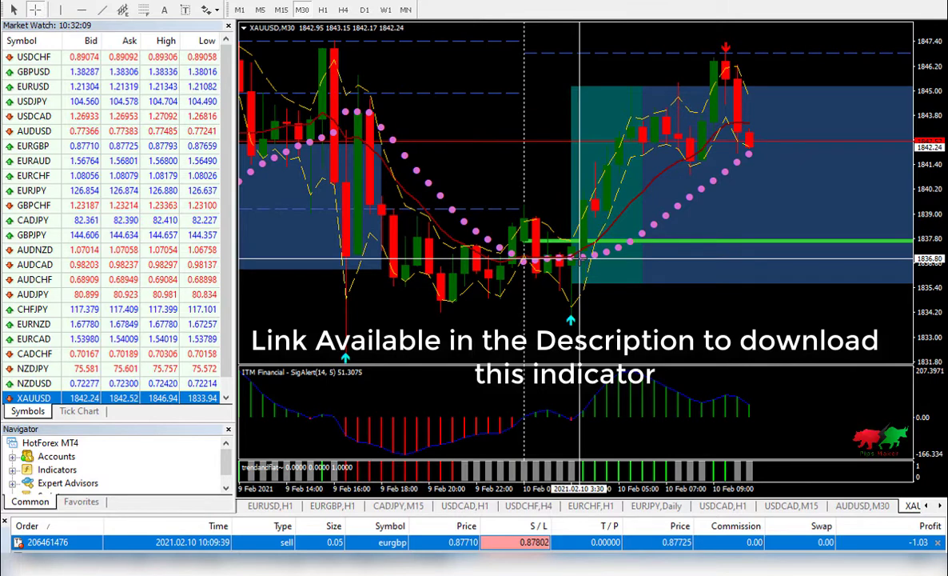
{"action": "left_click_drag", "start_coordinate": [580, 258], "coordinate": [724, 64]}
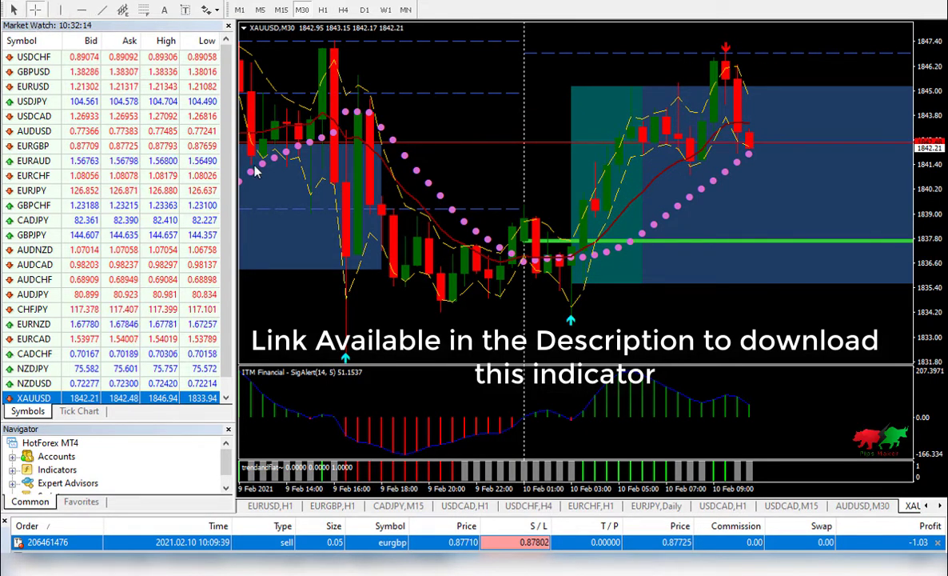